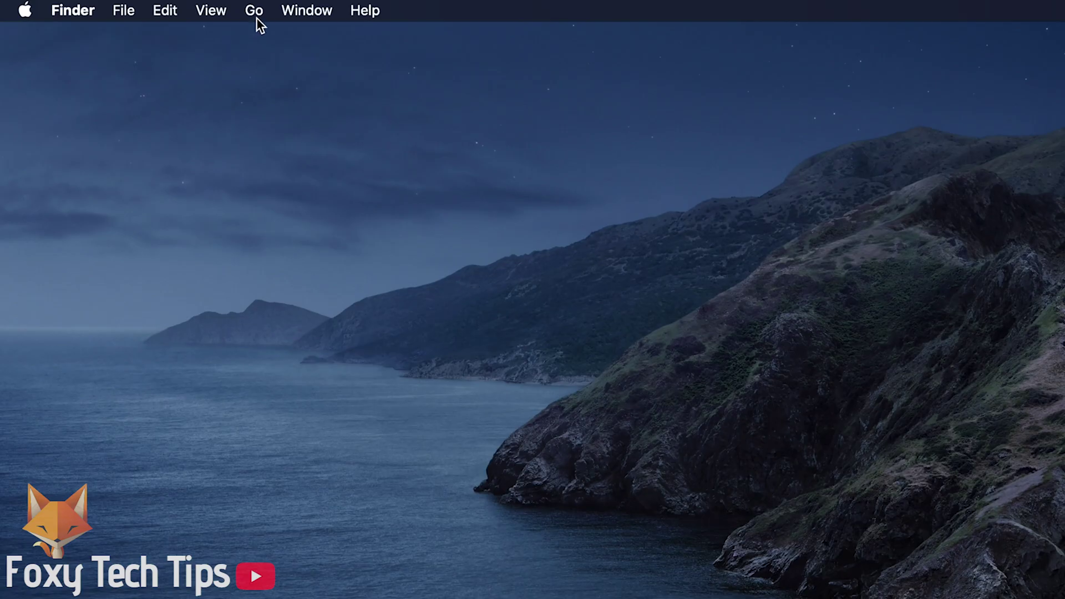
Step: Open the Utilities folder from Finder's Go menu and launch Activity Monitor
left_click(133, 5)
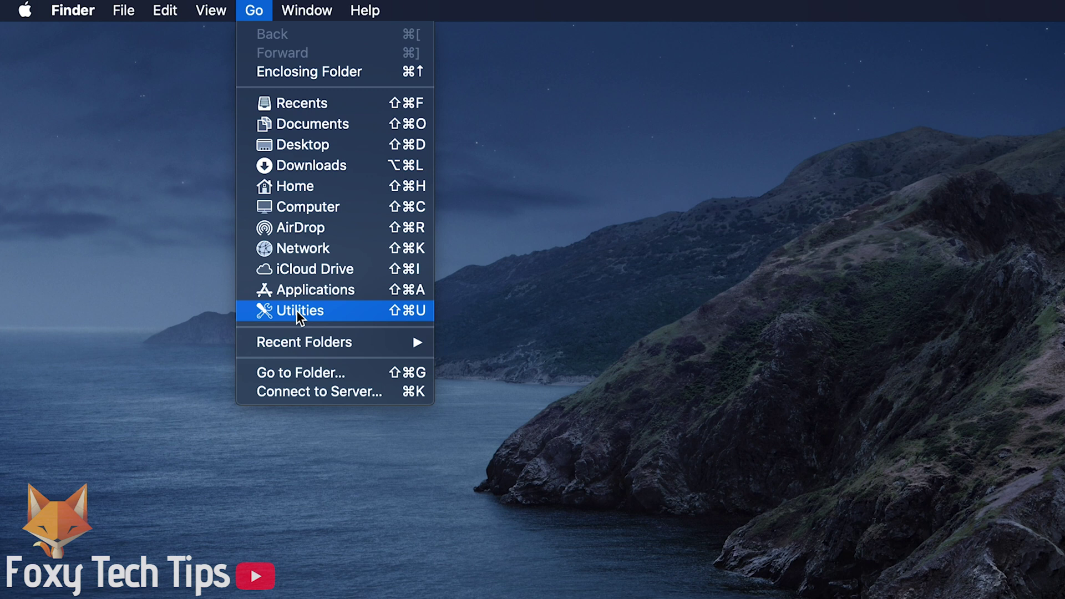
left_click(348, 316)
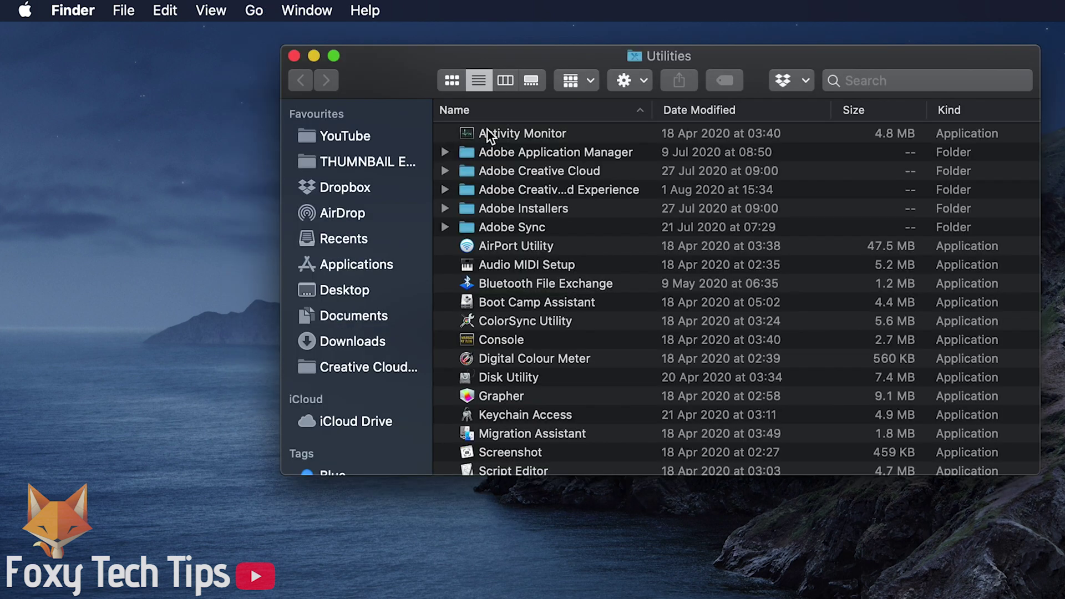
left_click(523, 138)
double_click(490, 136)
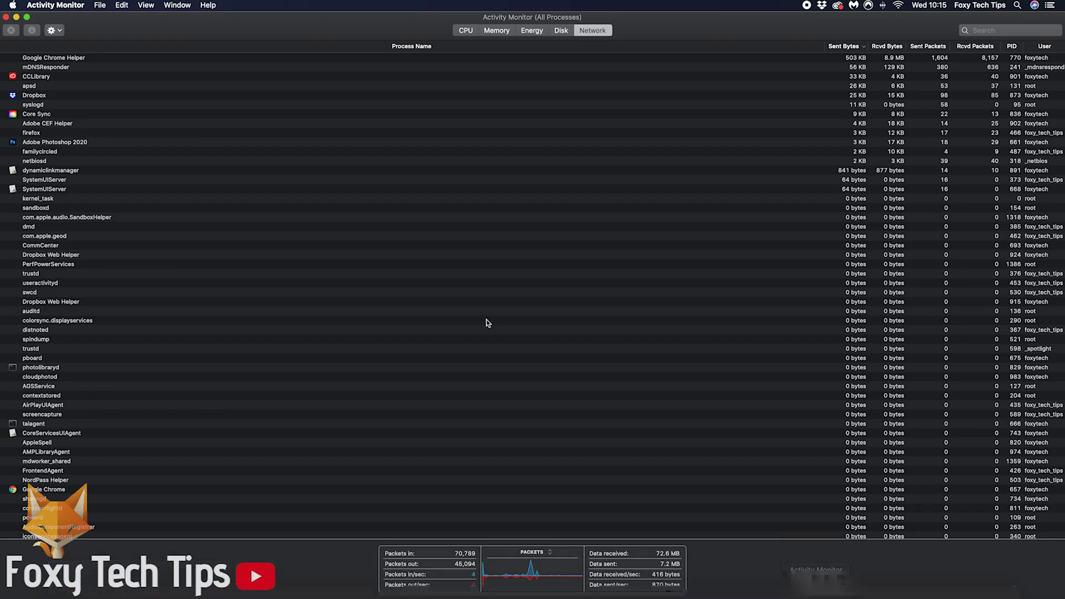
Step: Close Activity Monitor's window, reposition its Dock icon, and quit it from the Dock menu
left_click(13, 17)
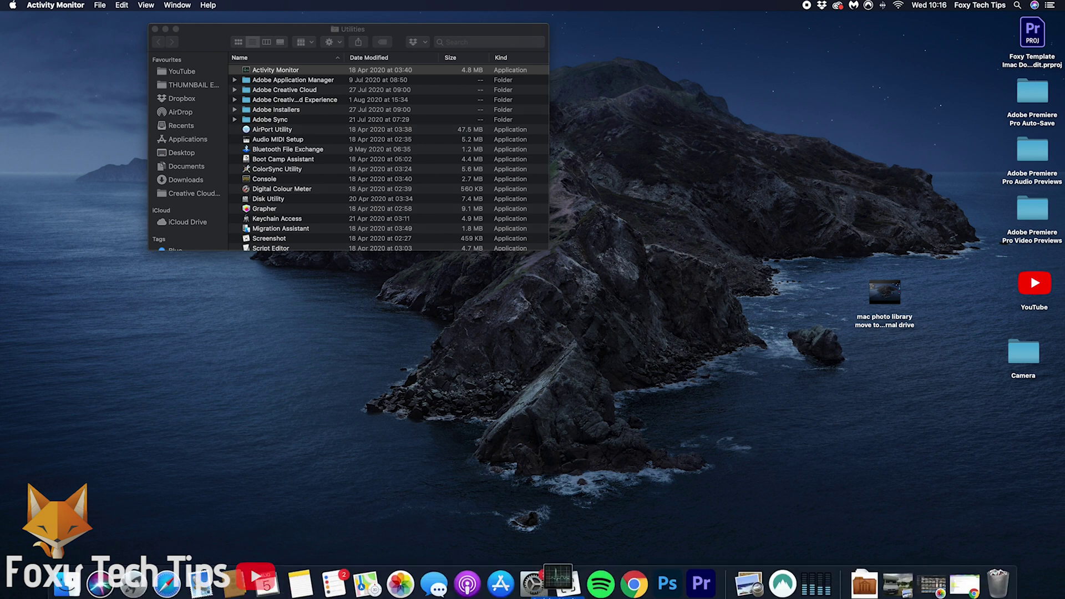
left_click_drag(732, 577, 699, 416)
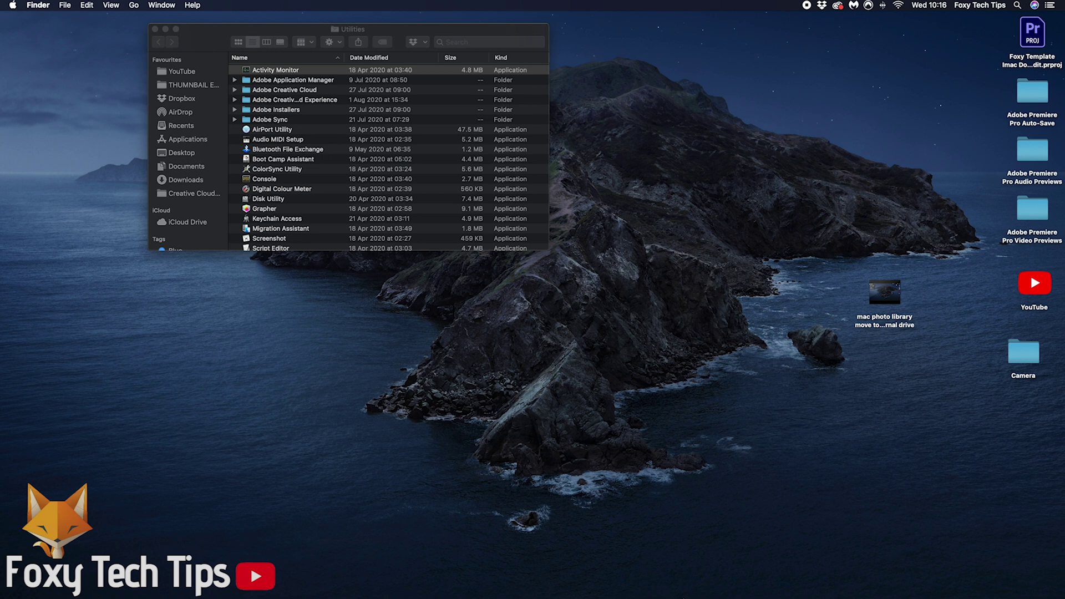
right_click(741, 579)
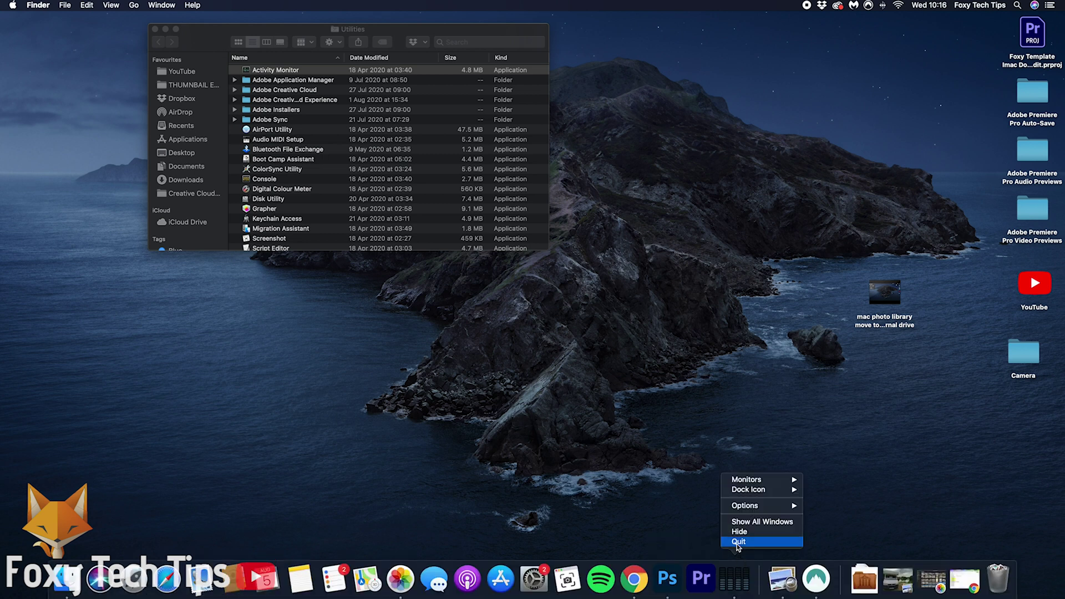
left_click(739, 542)
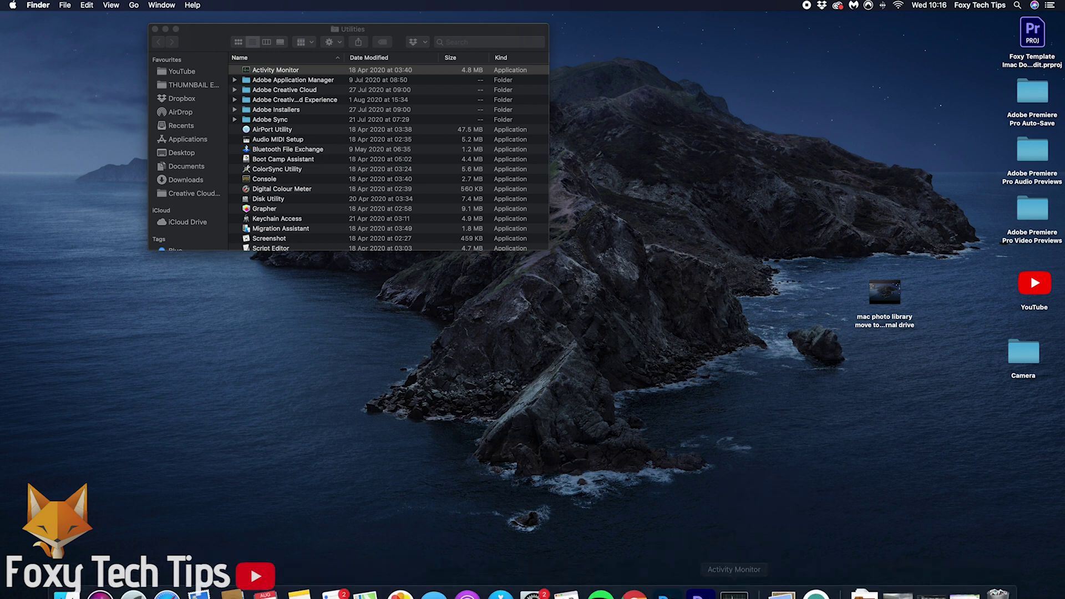
Step: Reopen Activity Monitor from the Dock and Force Quit the selected CCLibrary process
left_click(733, 583)
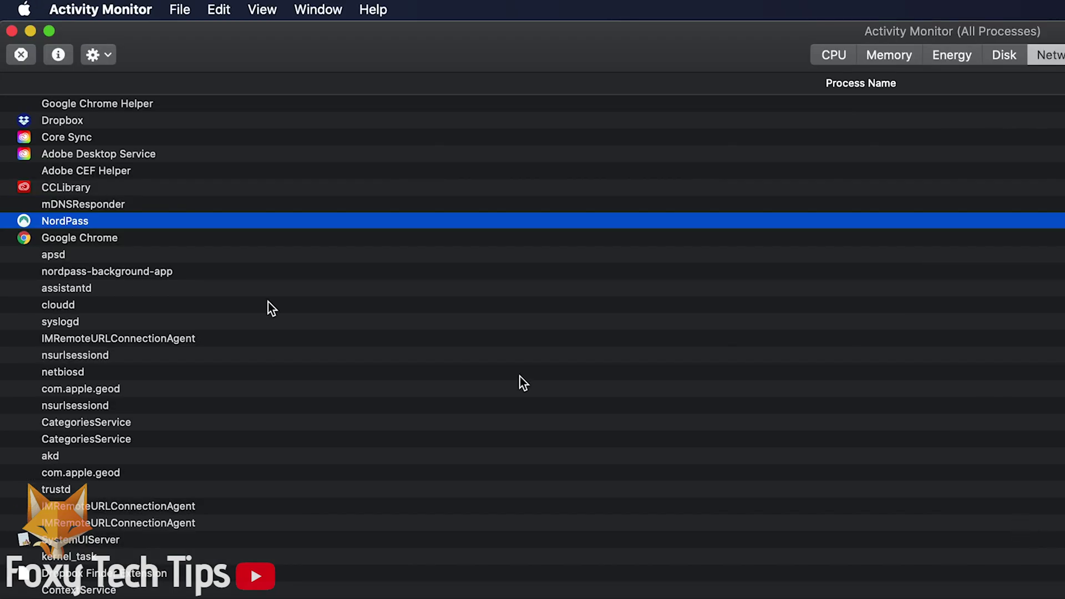
left_click(67, 189)
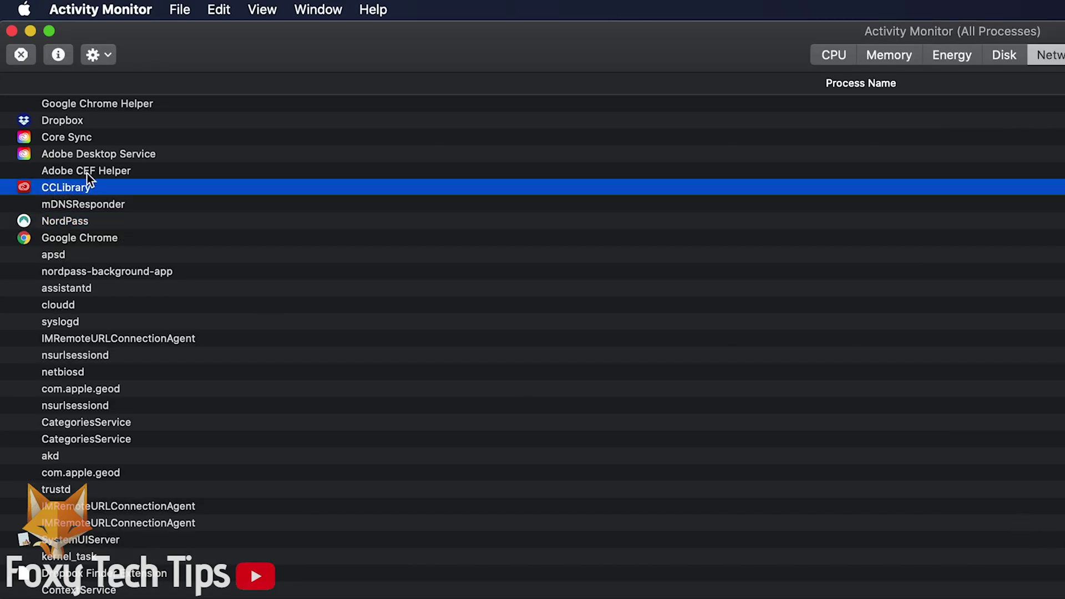
left_click(22, 55)
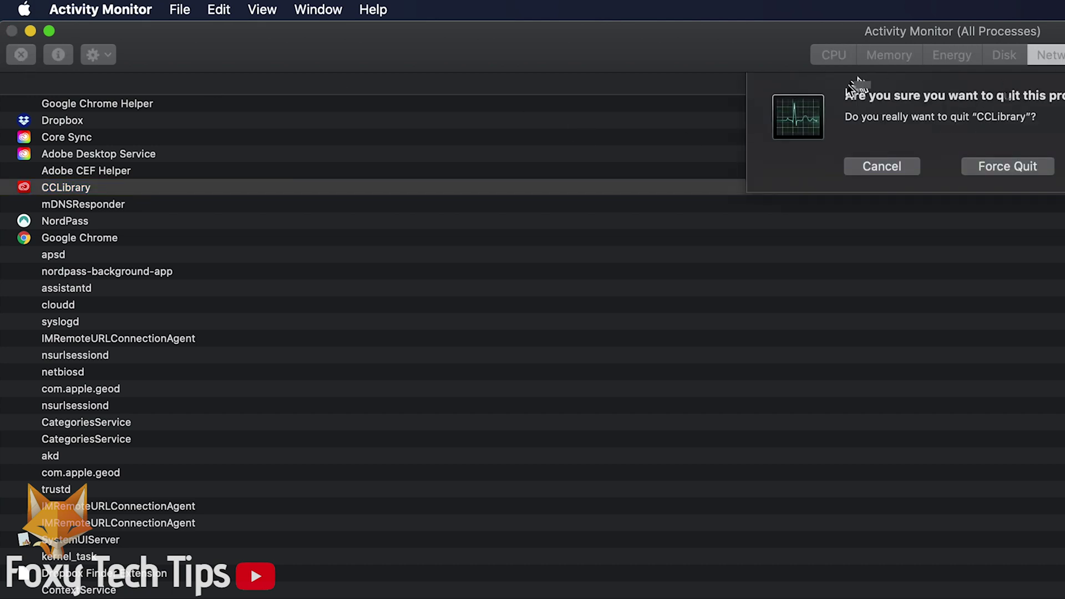
left_click(1009, 166)
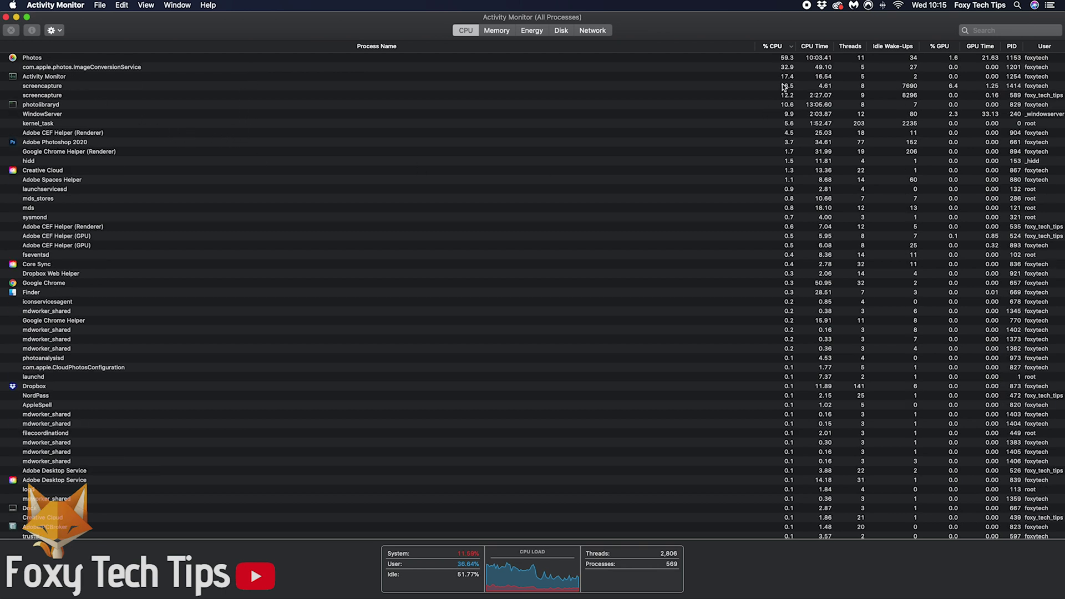
Step: Sort by %CPU highest first, then view the Memory tab sorted by memory ascending
left_click(776, 49)
left_click(771, 49)
left_click(503, 33)
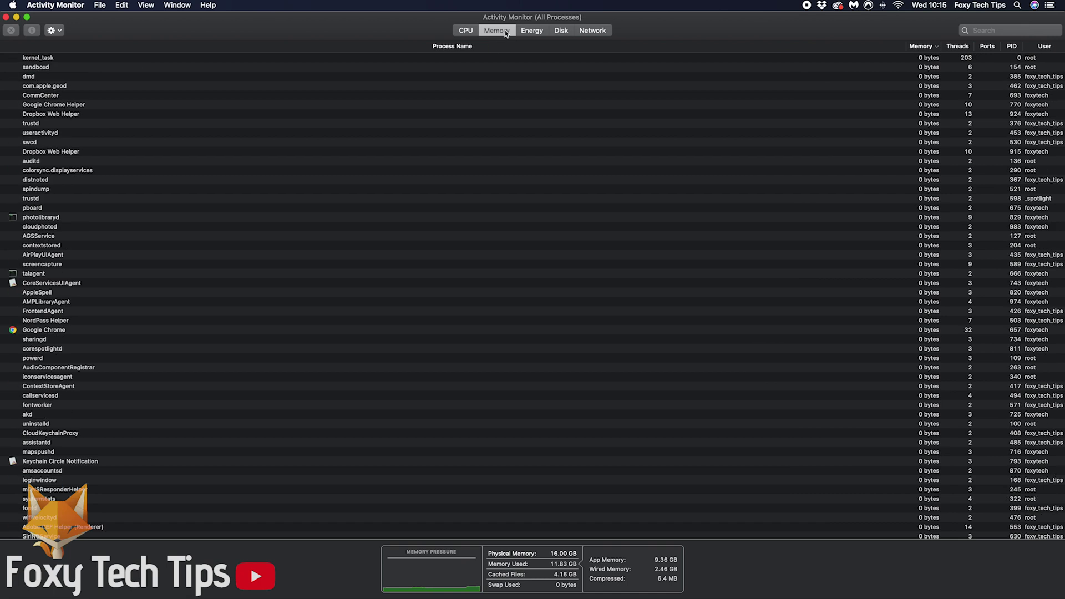
left_click(921, 46)
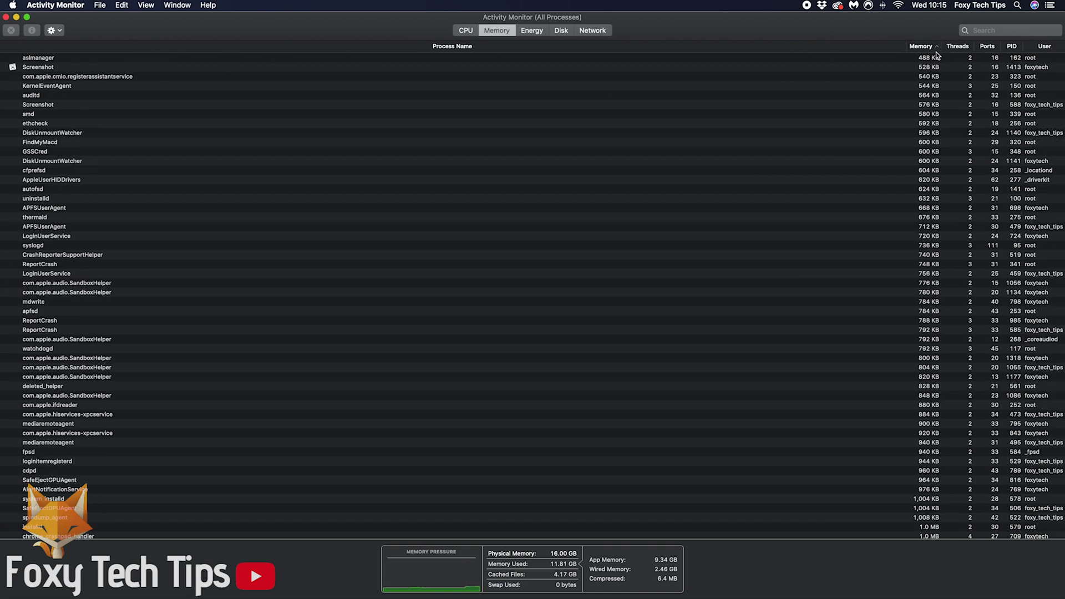